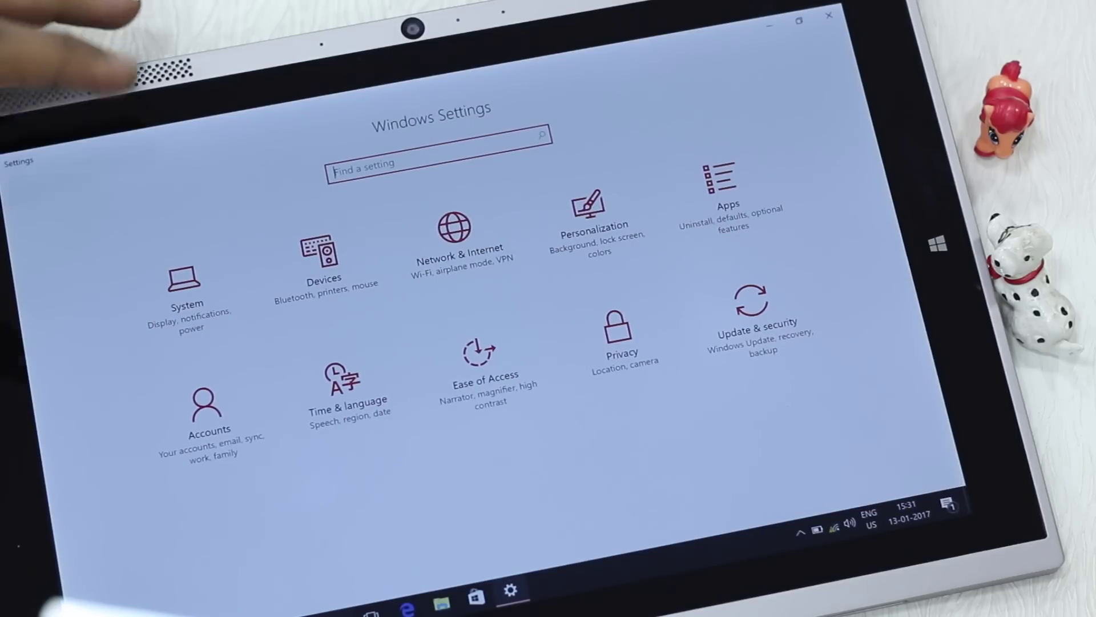
Go to System > Display and into the Blue light (night light) settings.
click(186, 292)
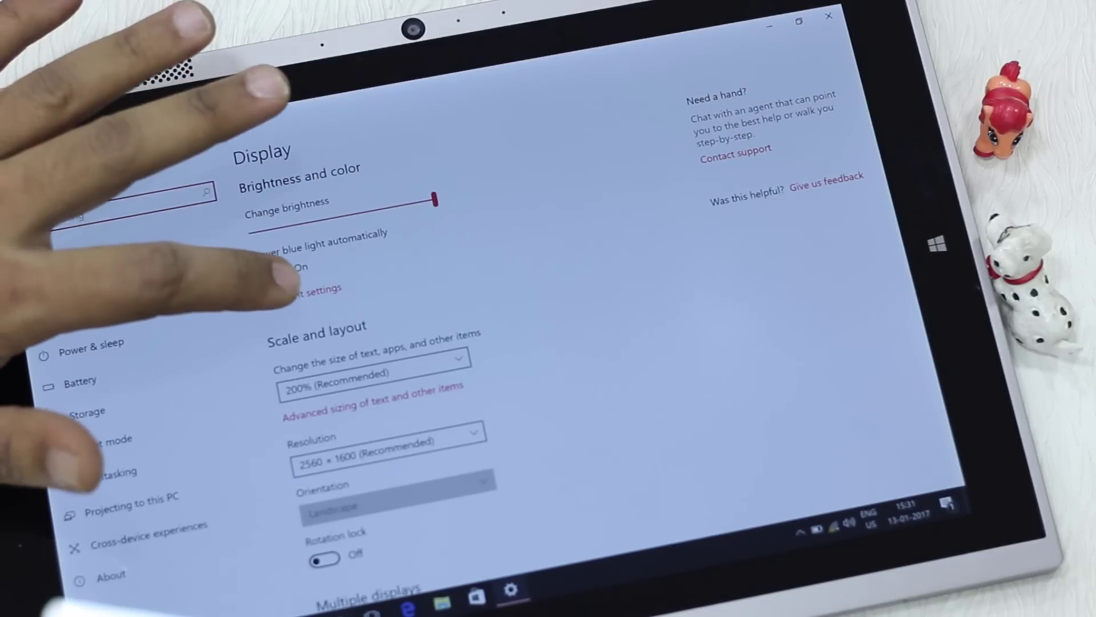
click(301, 290)
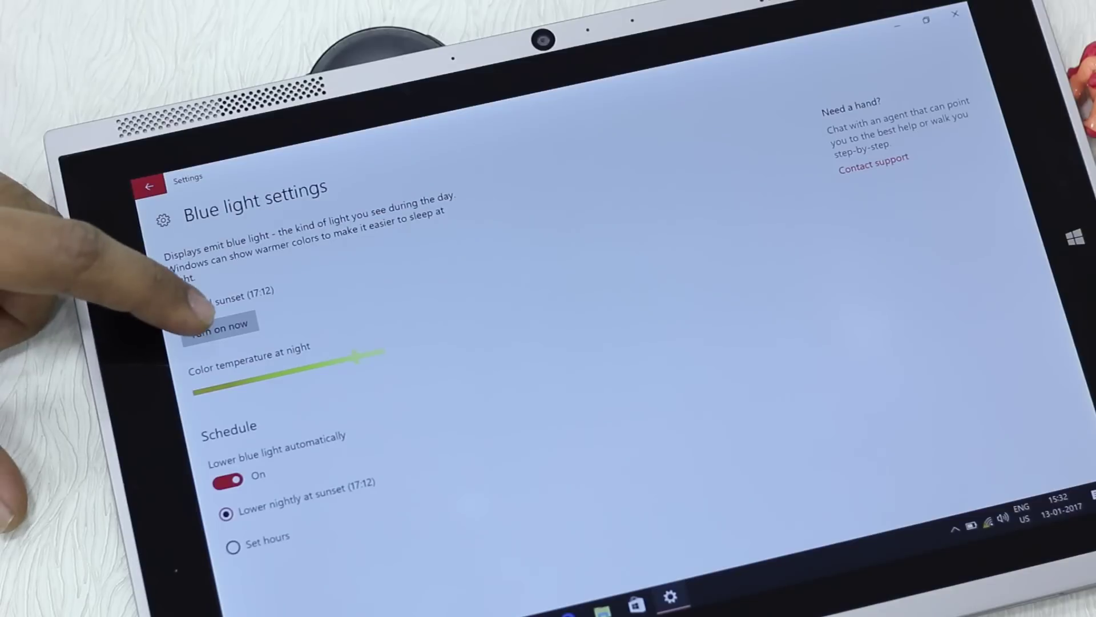
Preview night light on then off, and nudge the night colour temperature warmer.
click(218, 326)
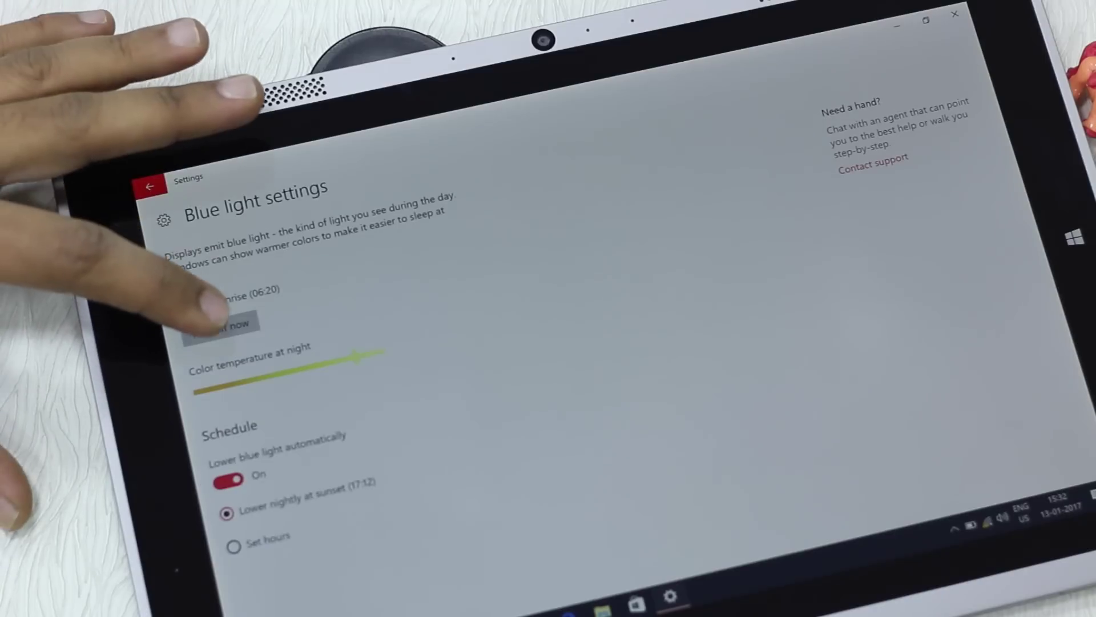
click(220, 326)
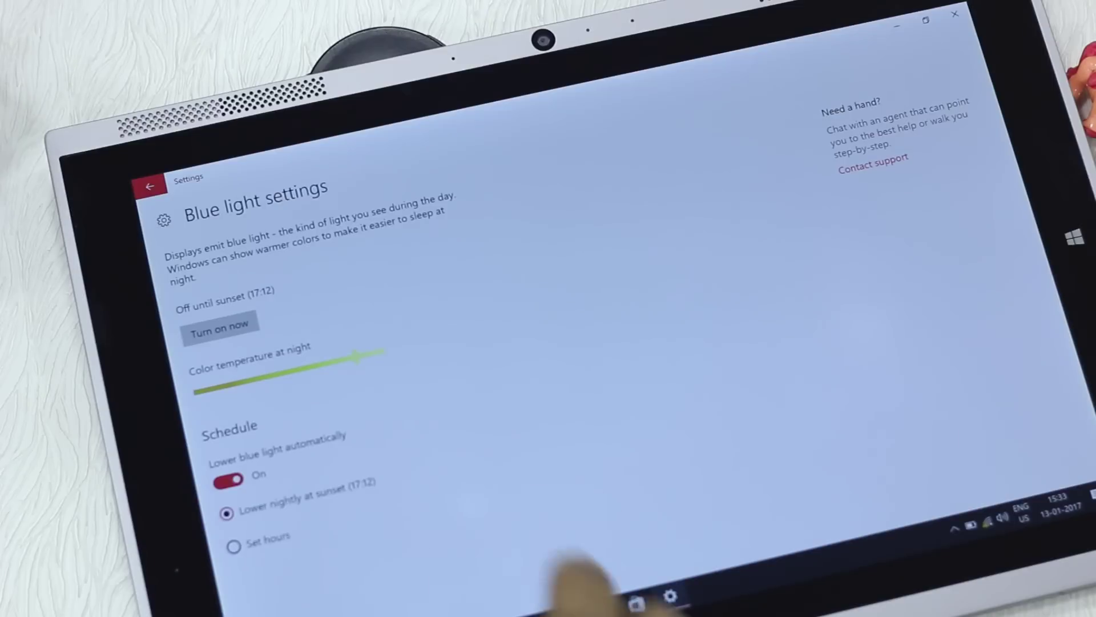
mouse_move(354, 355)
mouse_down()
mouse_move(257, 377)
mouse_move(340, 361)
mouse_up()
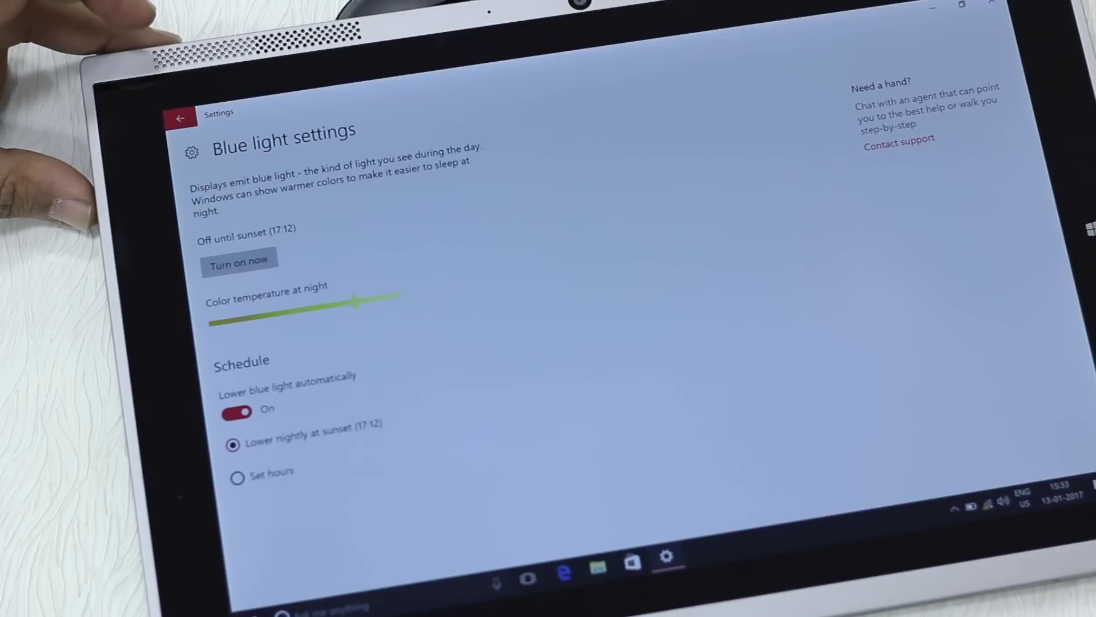
Switch the night light schedule to set hours, 21:00 to 7:00.
click(238, 476)
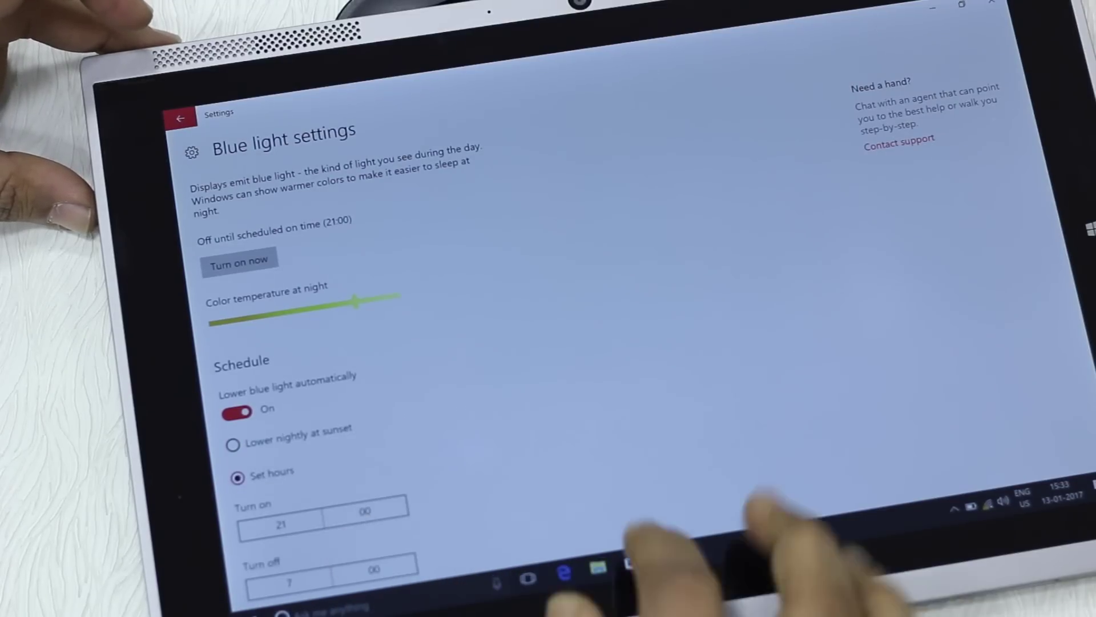
scroll(642, 429, down, 1)
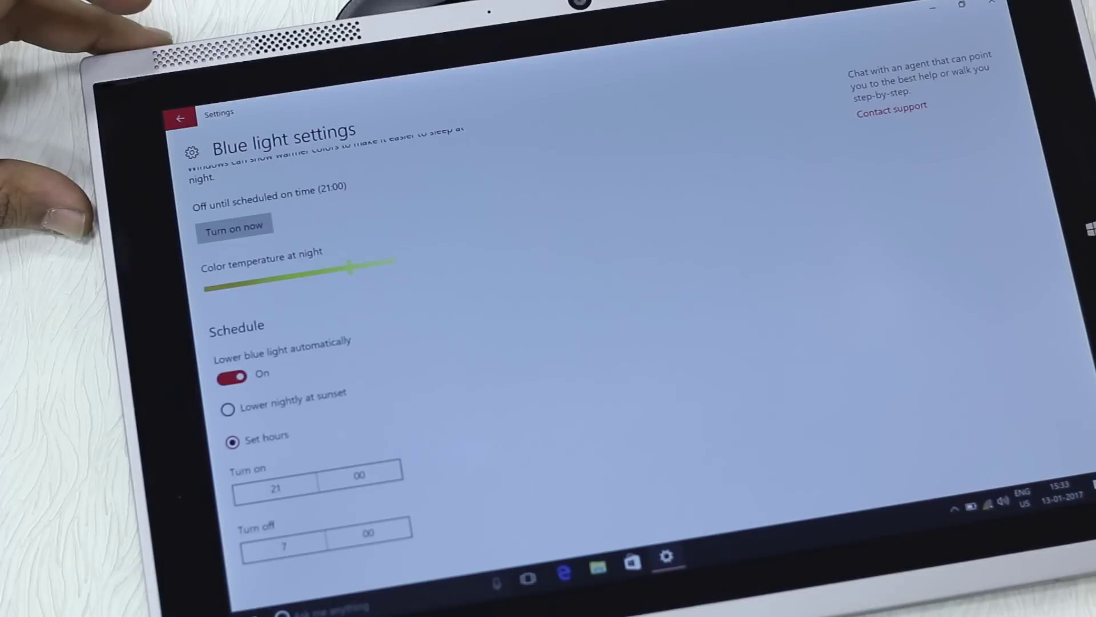
click(228, 408)
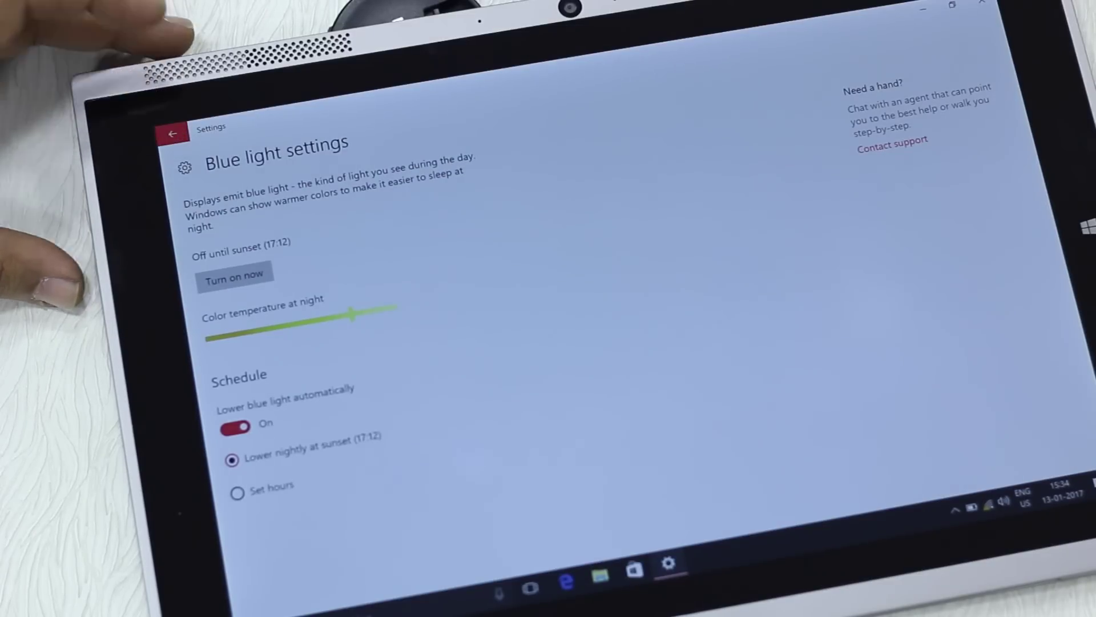
click(172, 133)
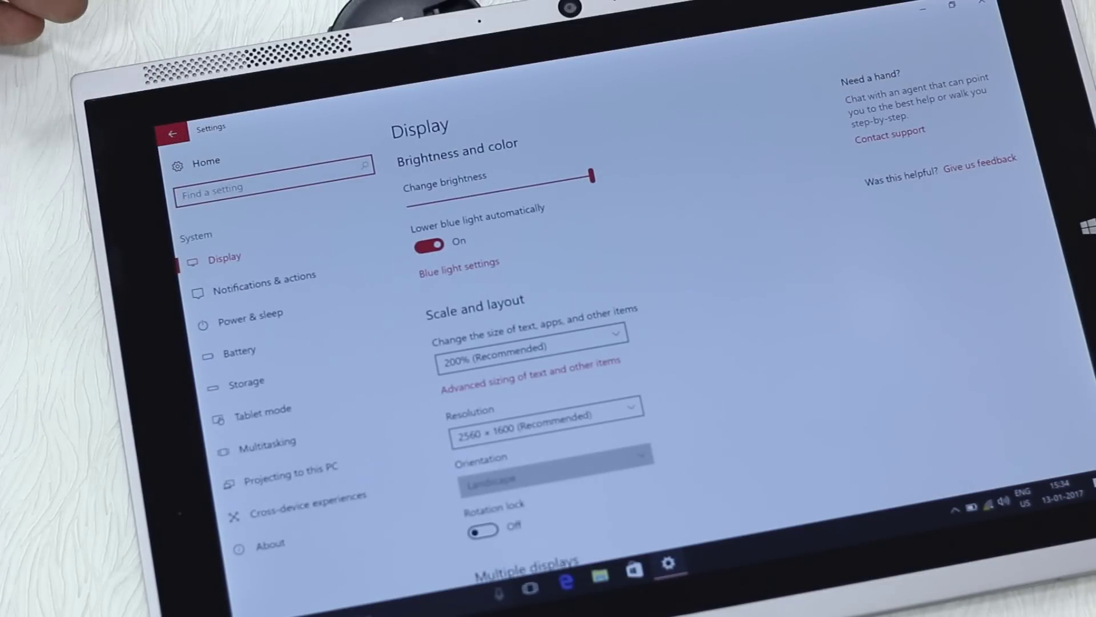